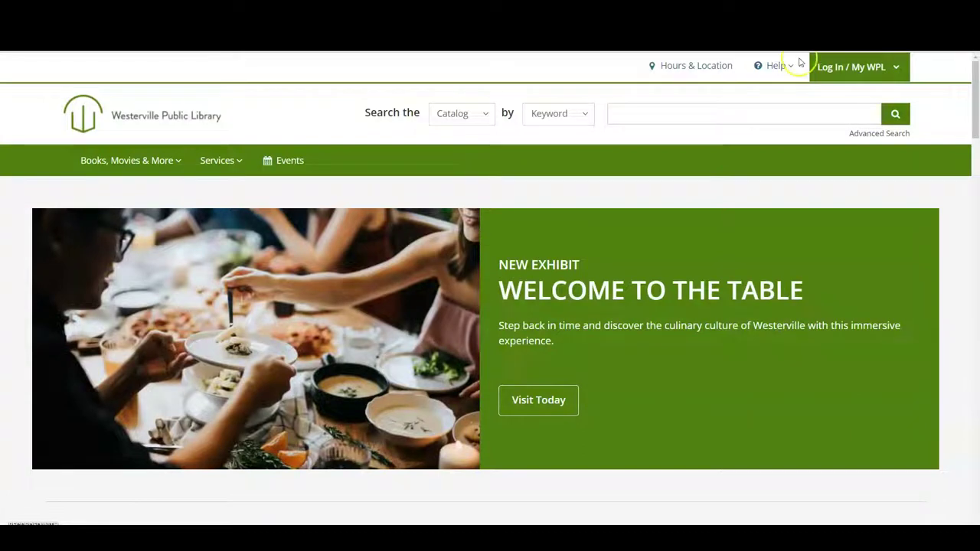
# Step: Search all library website content for 'data axle' to reach the Data Axle Reference Solutions listing
pyautogui.click(661, 110)
pyautogui.write('data')
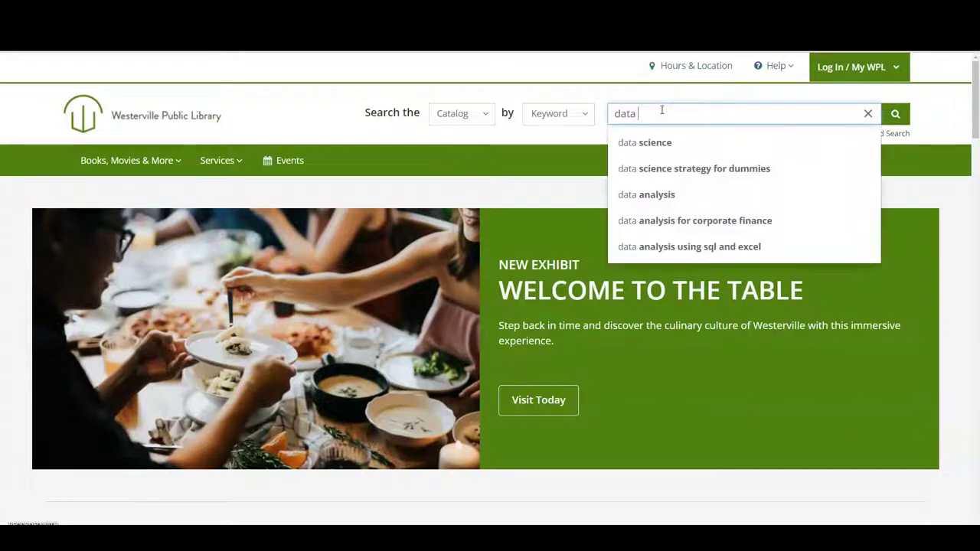
pyautogui.write(' axle')
pyautogui.click(474, 123)
pyautogui.click(461, 155)
pyautogui.click(894, 122)
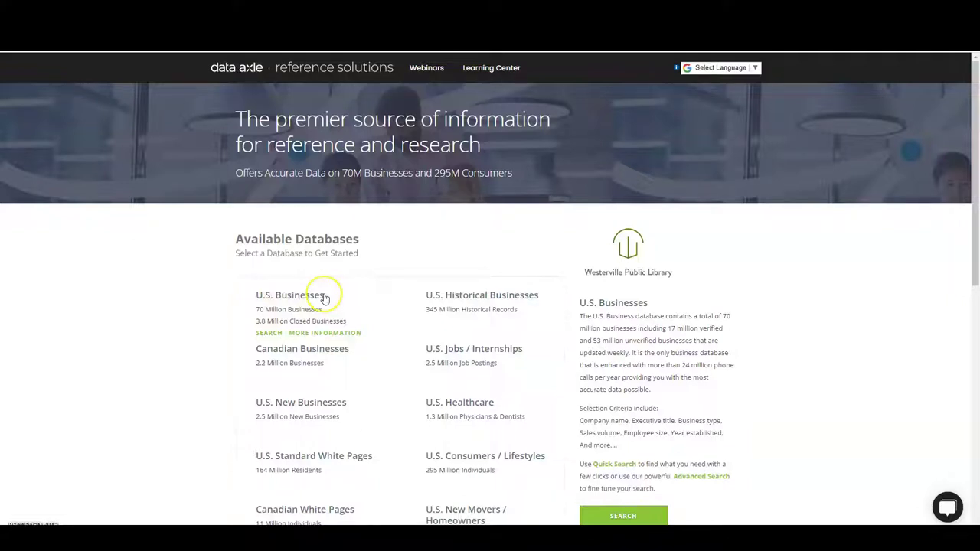
# Step: Open U.S. Businesses and switch to its Advanced Search criteria form
pyautogui.click(324, 297)
pyautogui.click(380, 135)
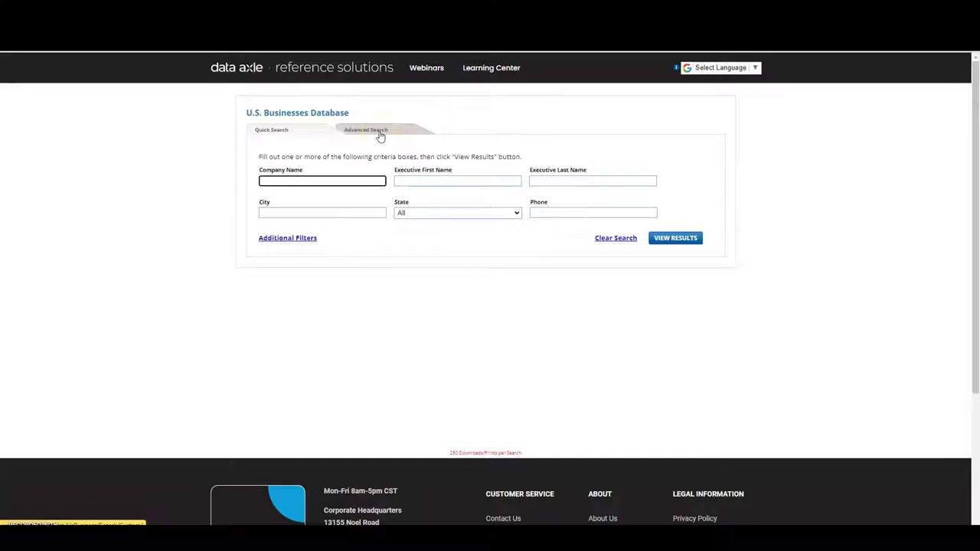
pyautogui.click(382, 133)
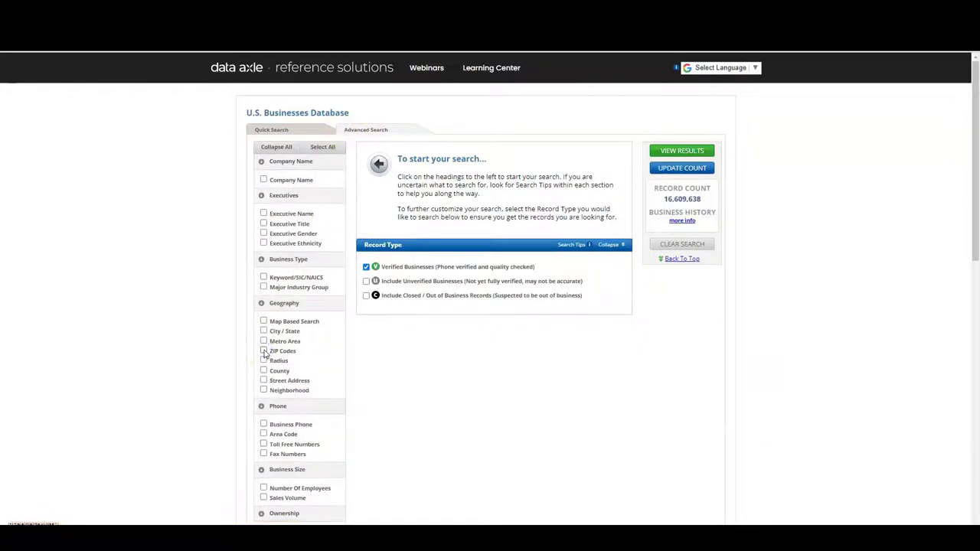
# Step: Add a ZIP Codes criterion limited to 43081
pyautogui.click(265, 351)
pyautogui.click(388, 263)
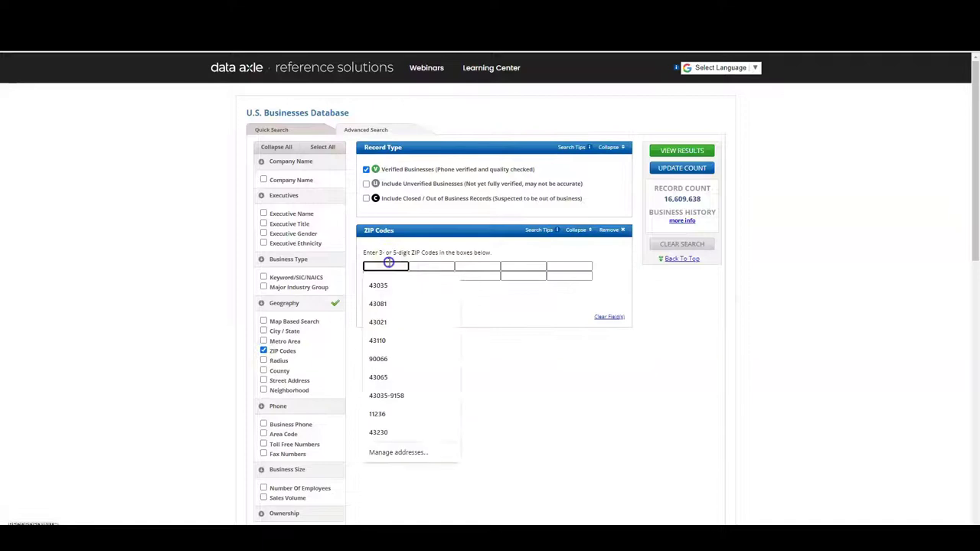
pyautogui.write('43081')
pyautogui.click(421, 362)
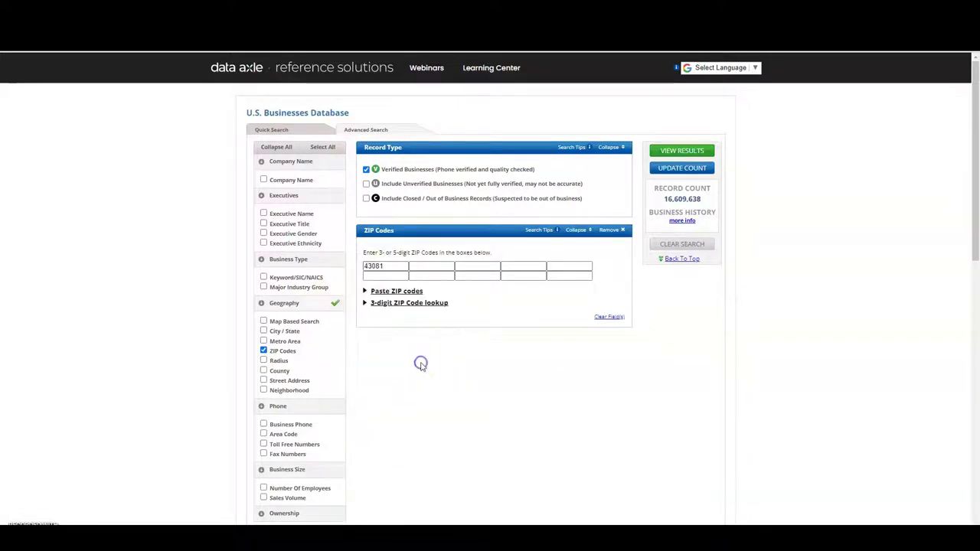
# Step: Add keyword 'massage therapy', select 729917 Massage Therapists, and update the count to 17
pyautogui.click(264, 278)
pyautogui.click(389, 282)
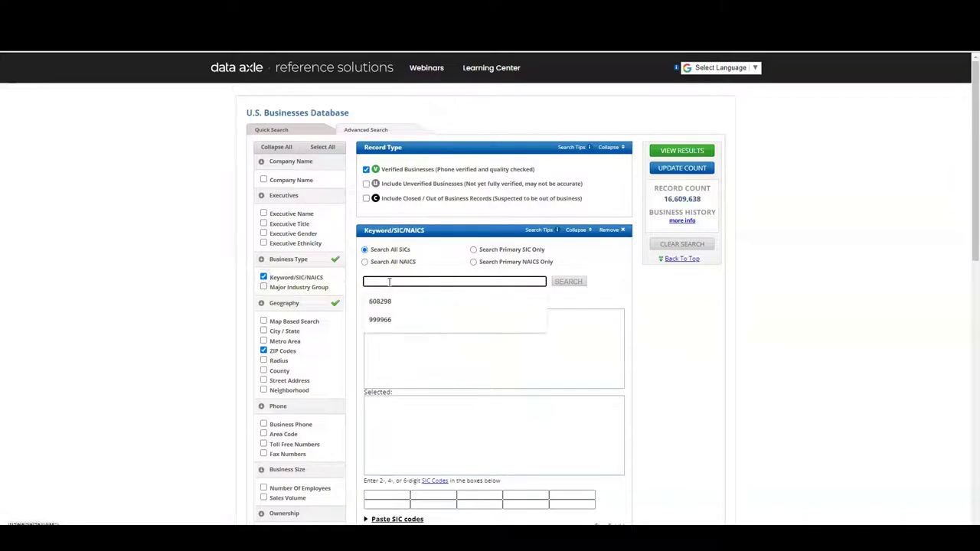
pyautogui.write('massage therapy')
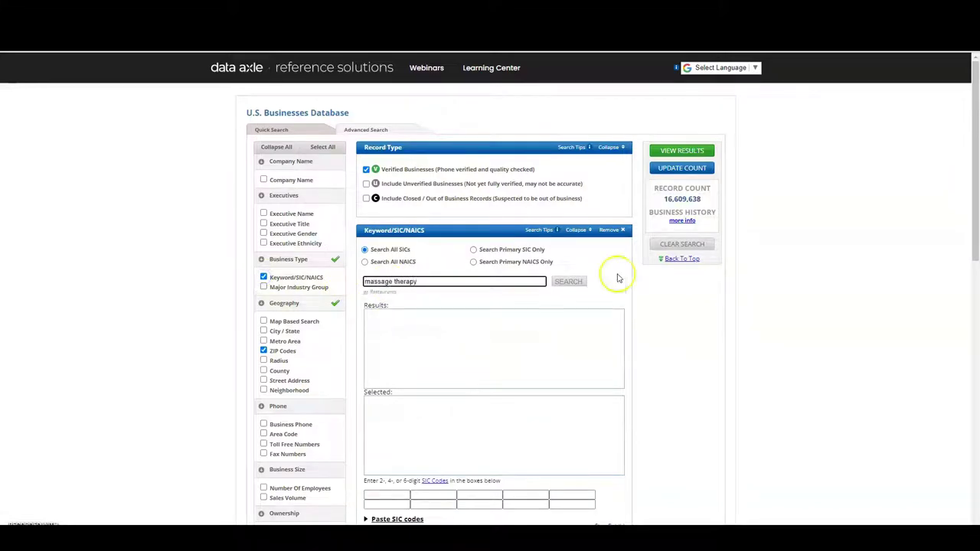
pyautogui.click(569, 282)
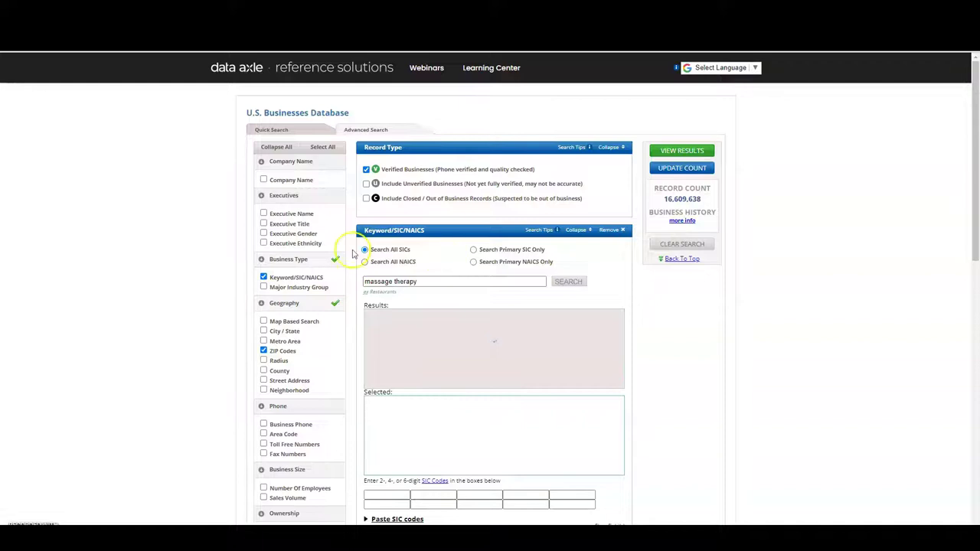
pyautogui.click(414, 322)
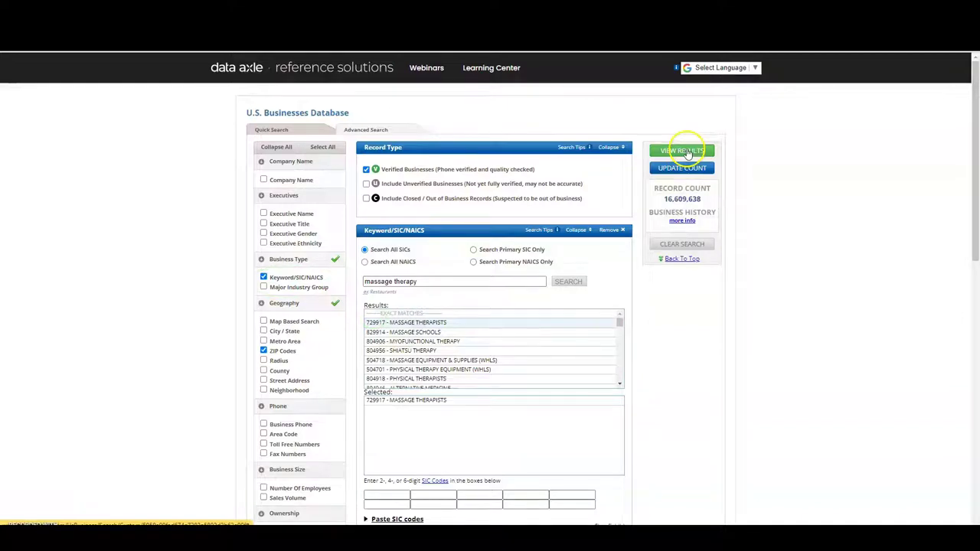
pyautogui.click(688, 153)
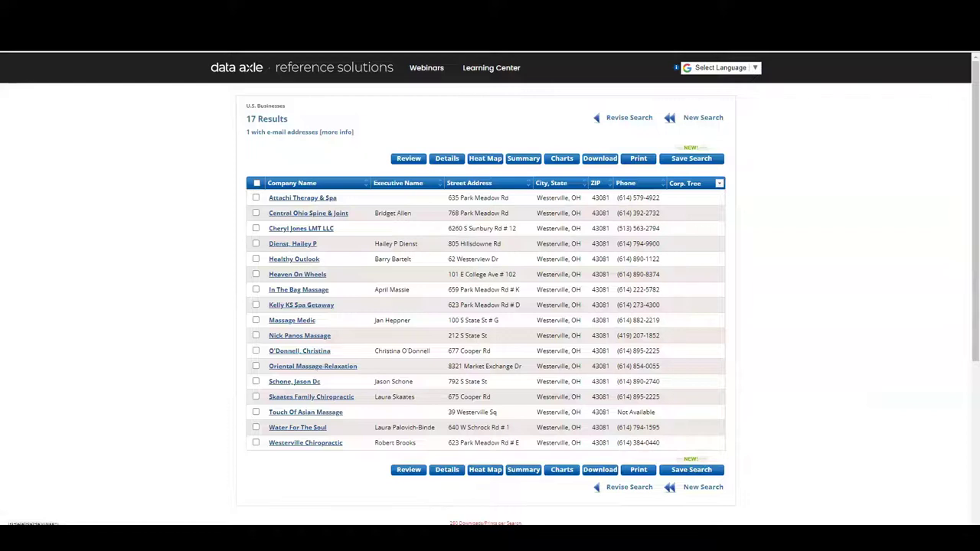
# Step: Open Attachi Therapy & Spa's record and expand its Competitors Report showing nine competitors
pyautogui.click(314, 197)
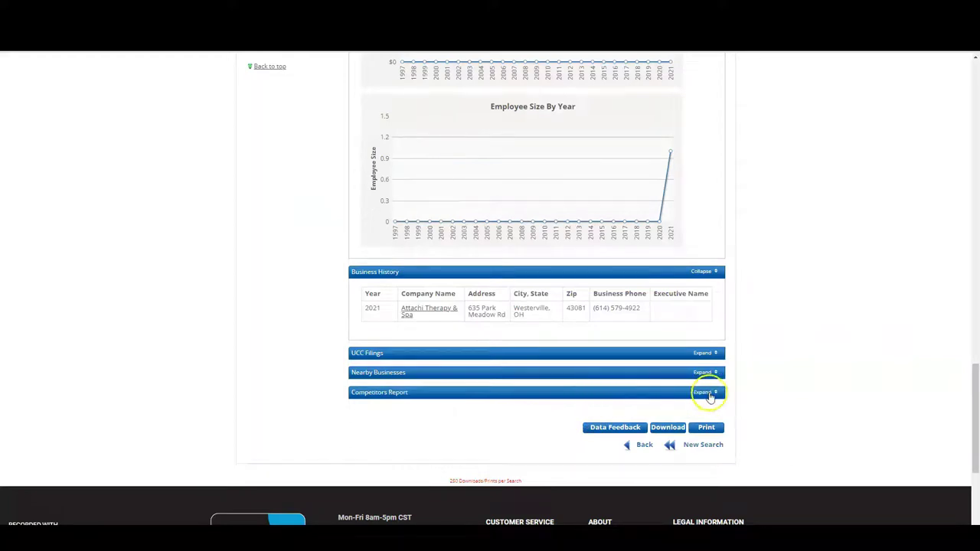
pyautogui.click(711, 394)
pyautogui.scroll(-1, 778, 397)
pyautogui.scroll(-2, 778, 397)
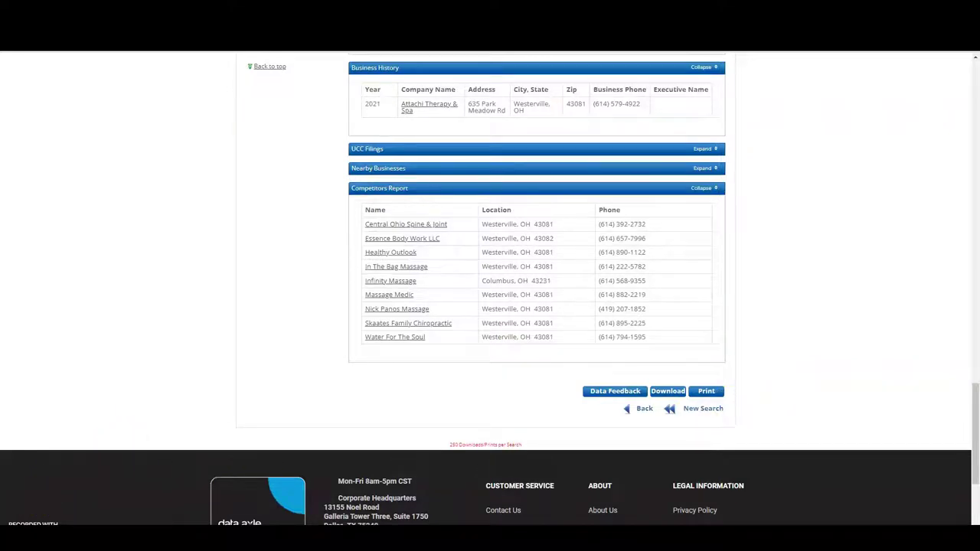
# Step: Back on the results, select all 17 records for download in Excel (2007/2010) format
pyautogui.hotkey('alt', 'Left')
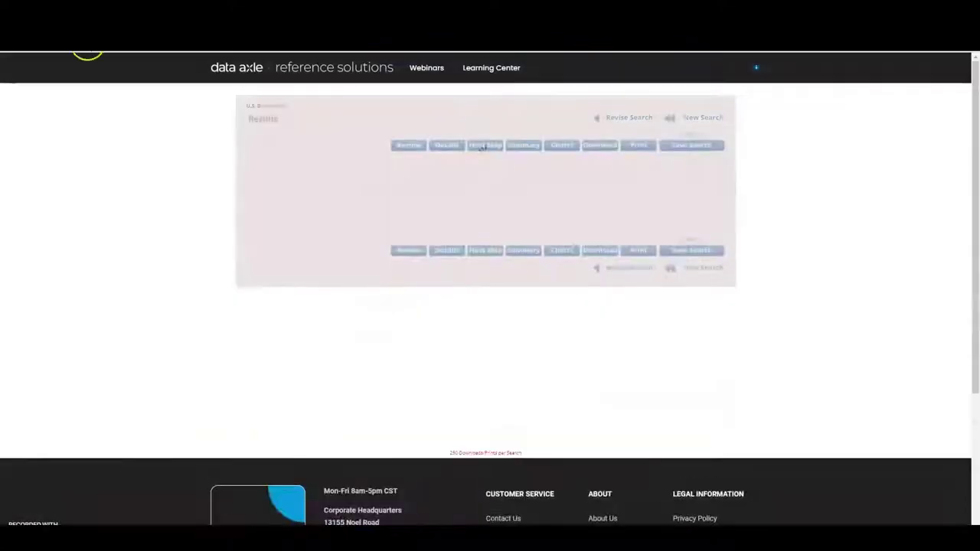
pyautogui.click(256, 183)
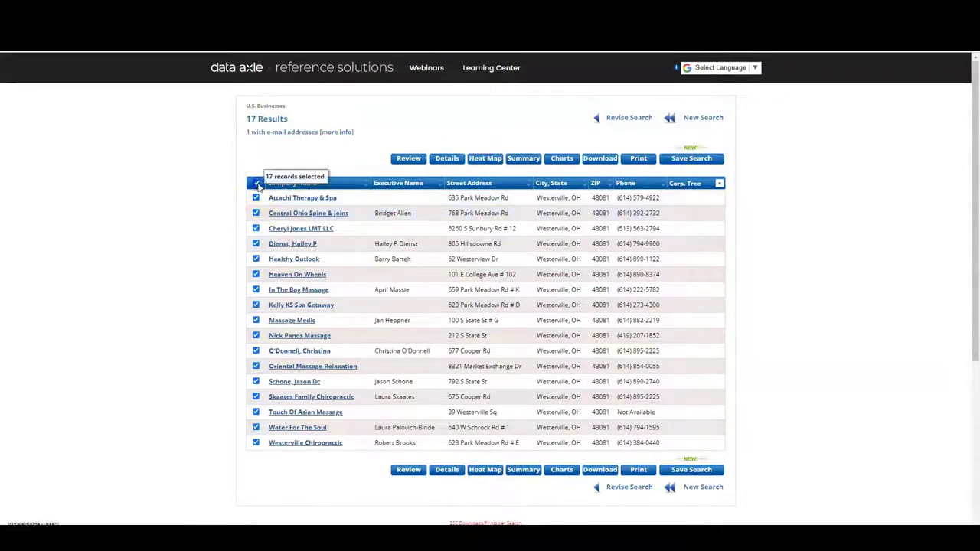
pyautogui.click(605, 161)
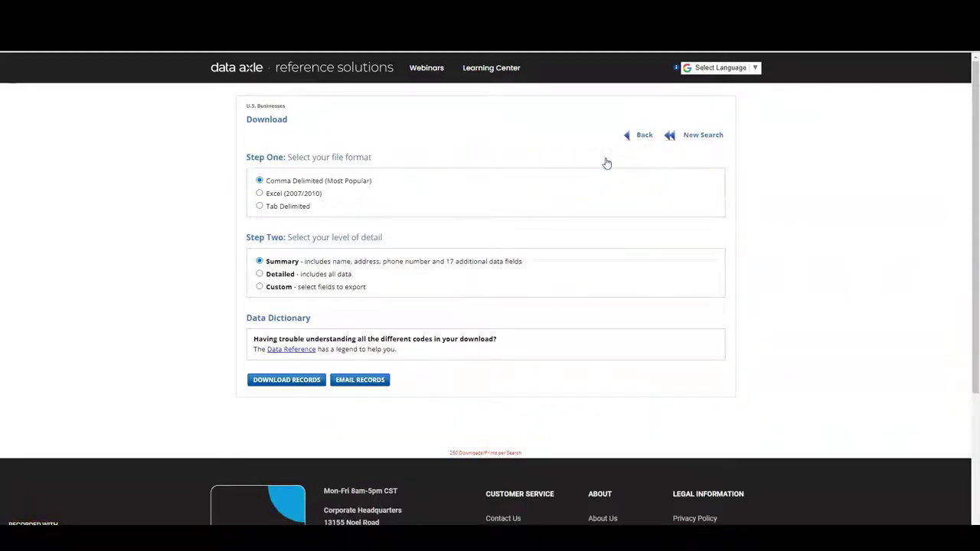
pyautogui.click(260, 194)
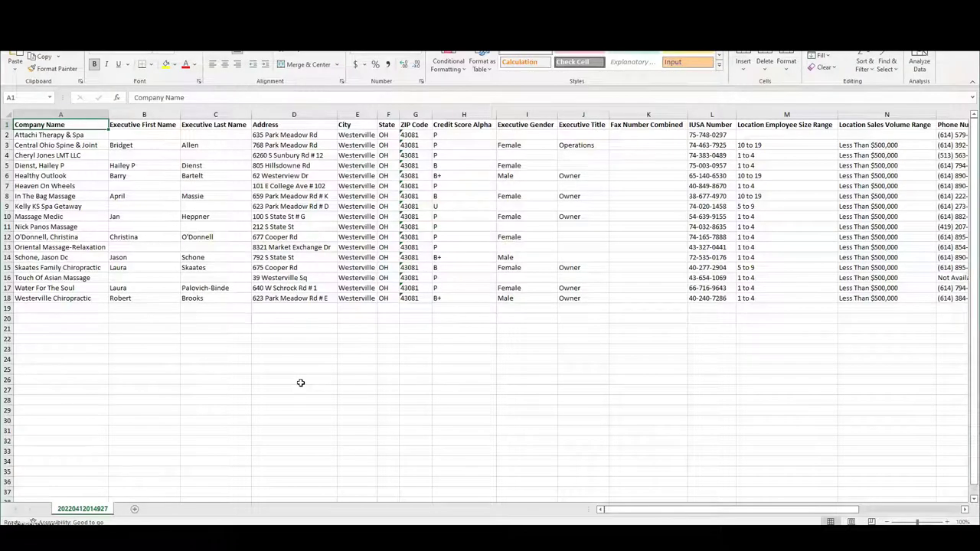
# Step: Scroll right through the downloaded Excel sheet to the SIC and record-type columns
pyautogui.moveTo(656, 510); pyautogui.dragTo(768, 508)
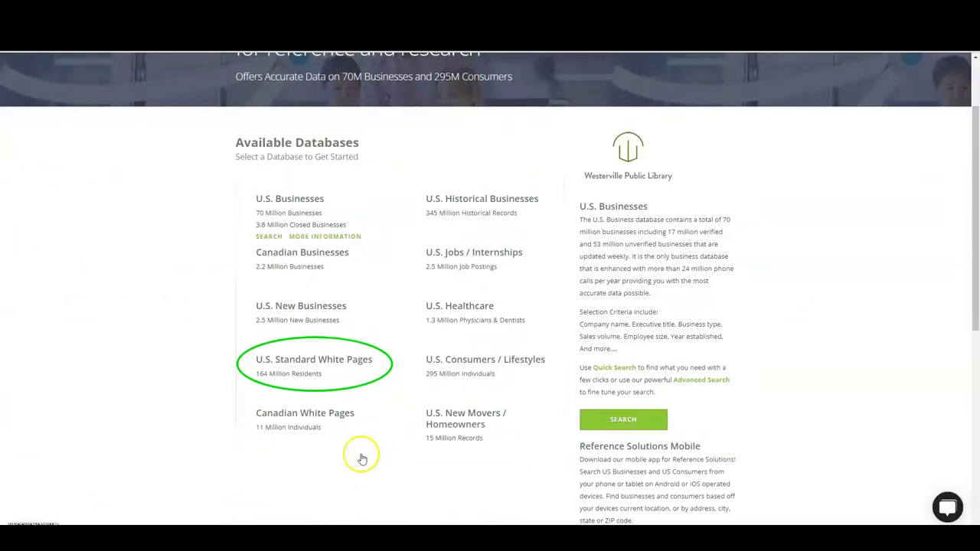
# Step: Search U.S. Standard White Pages for the person's first and last name in Westerville, Ohio
pyautogui.click(363, 359)
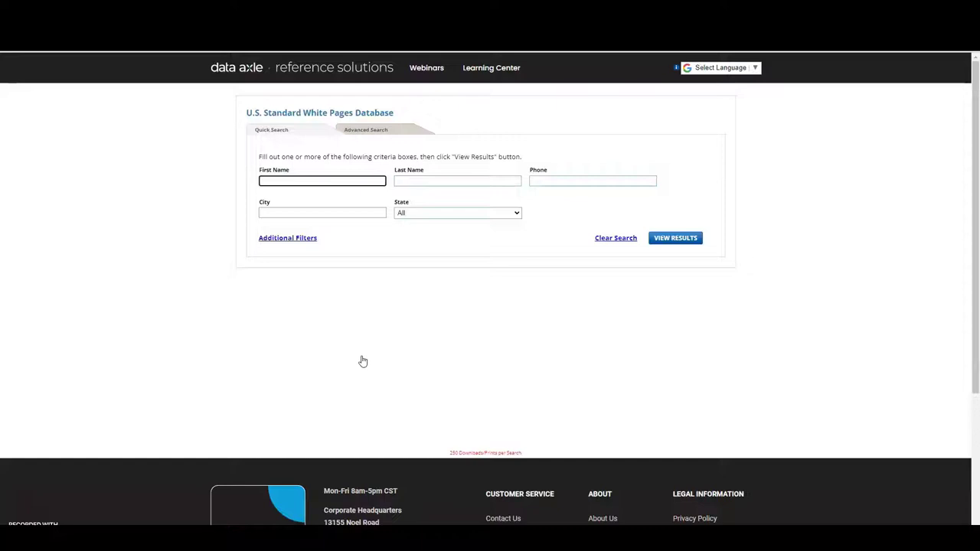
pyautogui.click(365, 194)
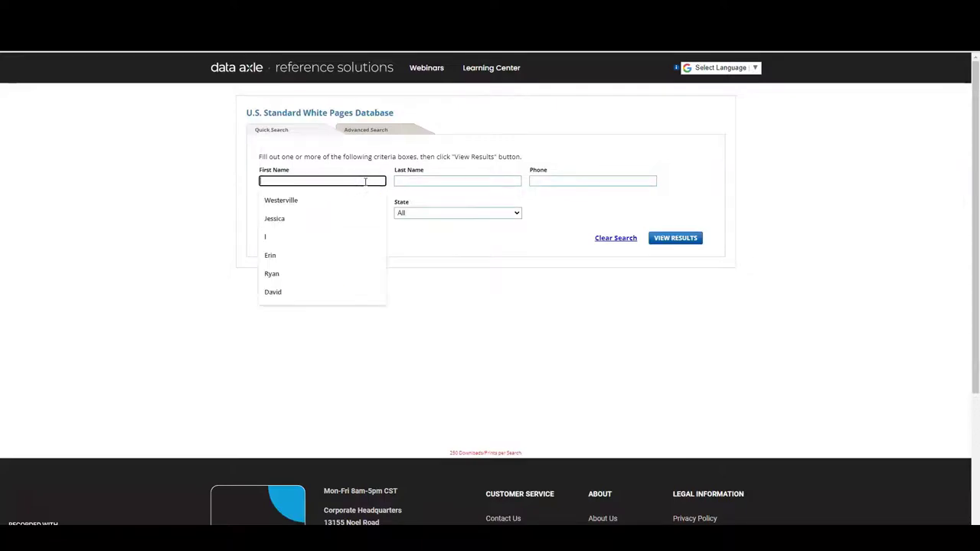
pyautogui.write('Joseph')
pyautogui.press('Tab')
pyautogui.write('SMith')
pyautogui.press('Tab')
pyautogui.press('Tab')
pyautogui.write('westerville')
pyautogui.press('Tab')
pyautogui.press('o')
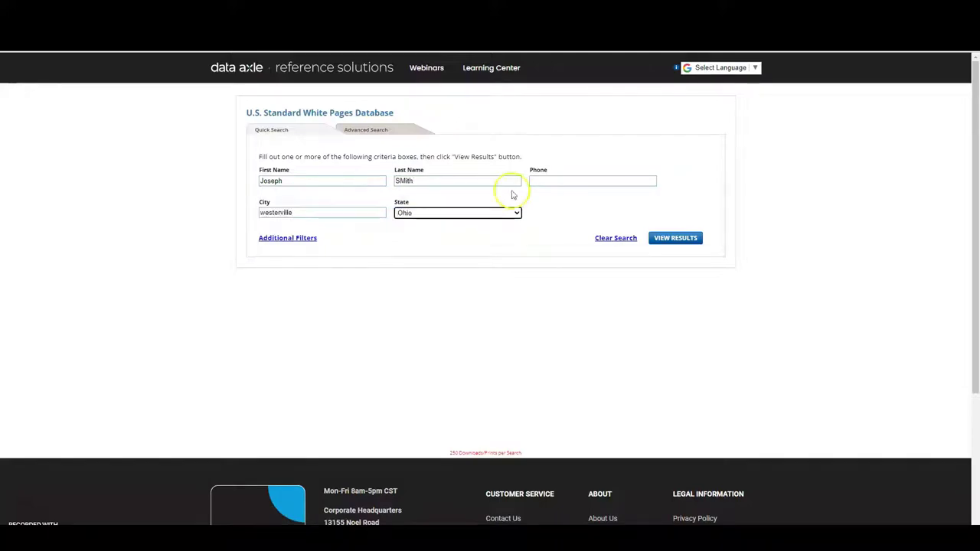
pyautogui.click(685, 241)
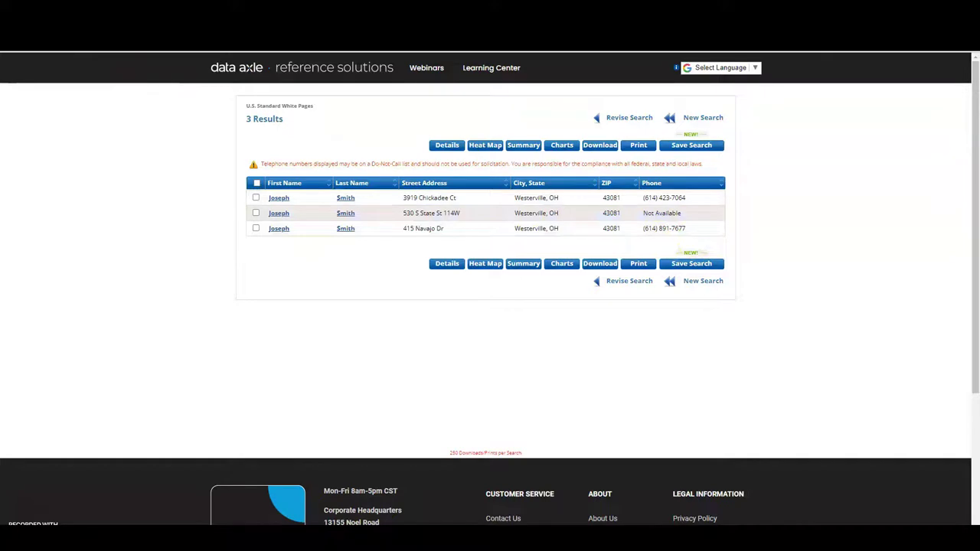
# Step: Rerun the White Pages search with city cleared and a shortened first name, getting 464 results
pyautogui.hotkey('alt', 'Left')
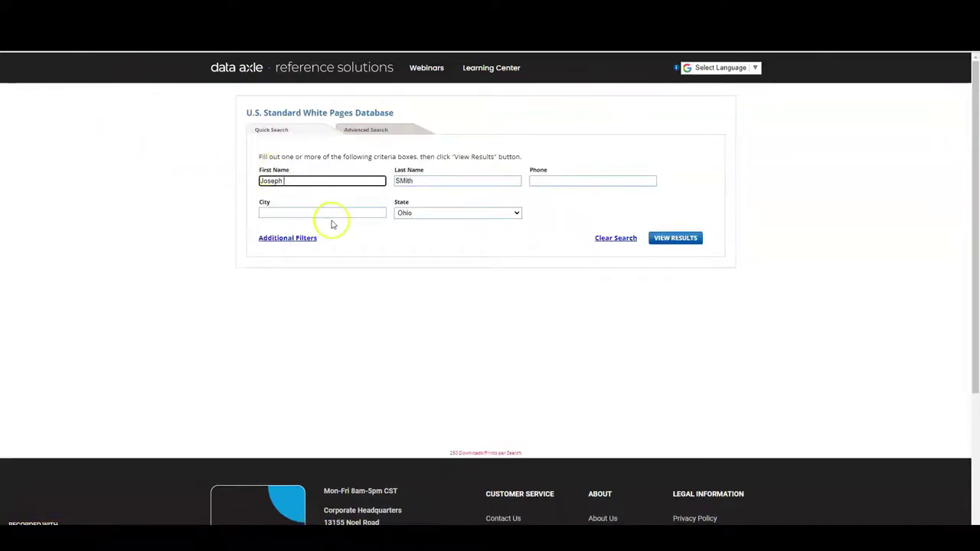
pyautogui.click(369, 215)
pyautogui.click(433, 245)
pyautogui.click(311, 181)
pyautogui.press('BackSpace')
pyautogui.press('BackSpace')
pyautogui.press('BackSpace')
pyautogui.press('BackSpace')
pyautogui.press('BackSpace')
pyautogui.write('e')
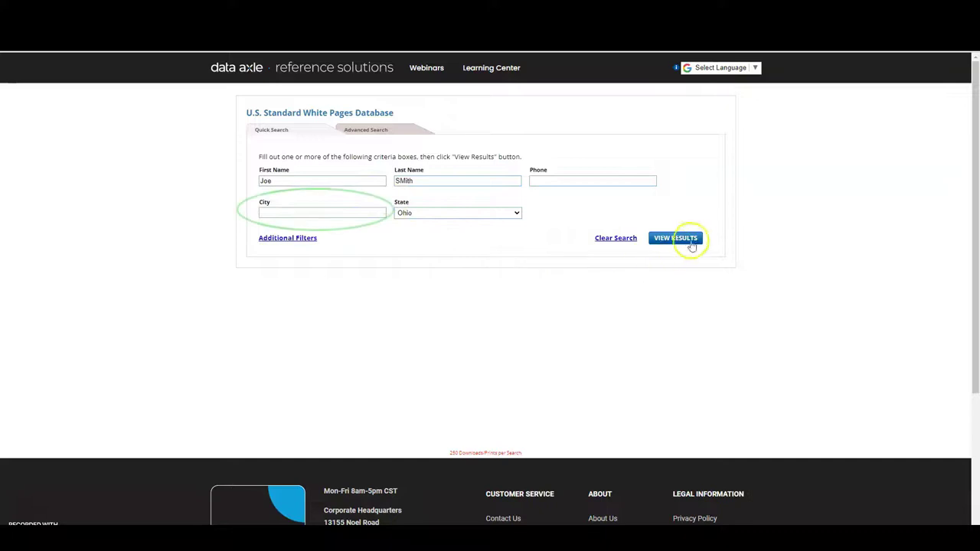
pyautogui.click(693, 241)
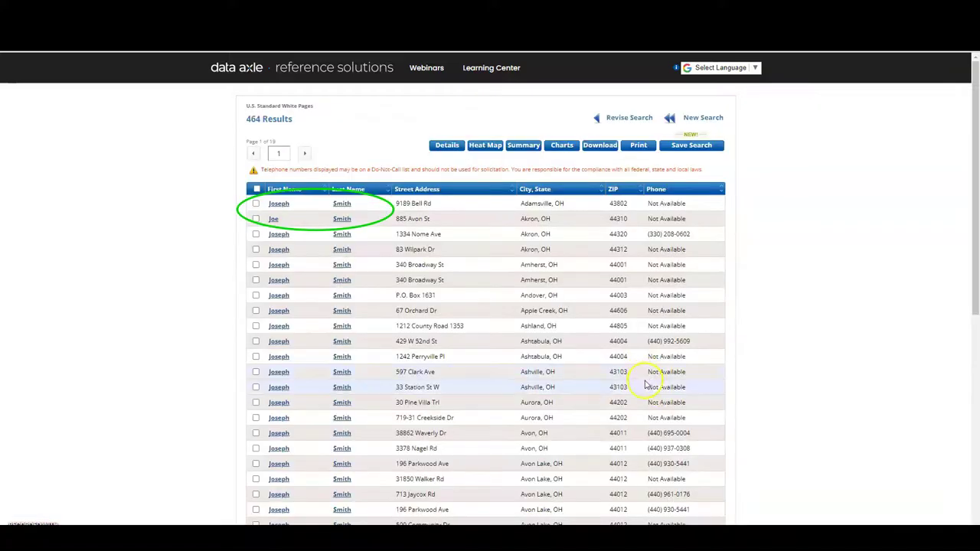
pyautogui.scroll(-3, 780, 412)
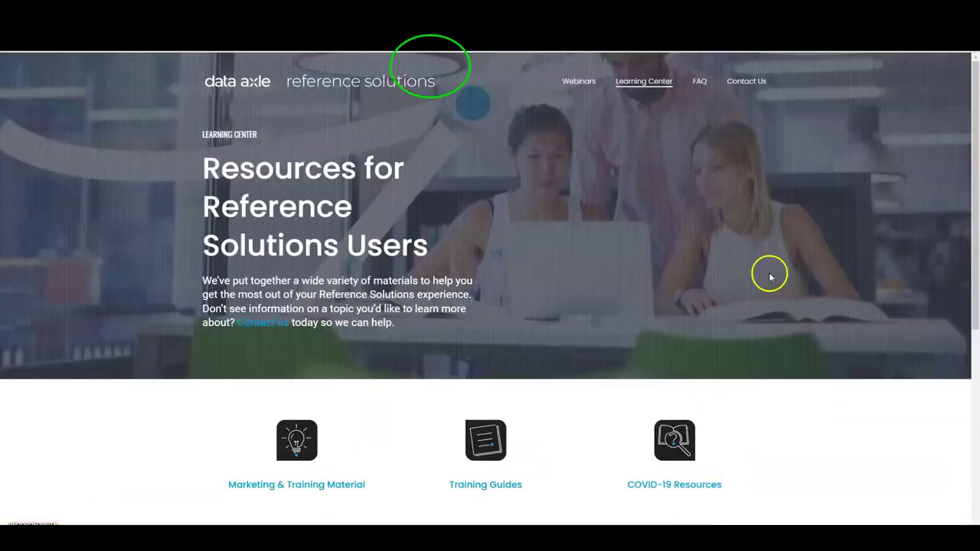
# Step: Go to the Learning Center's Training Guides page
pyautogui.scroll(-2, 727, 306)
pyautogui.scroll(-3, 547, 179)
pyautogui.scroll(2, 485, 149)
pyautogui.click(490, 200)
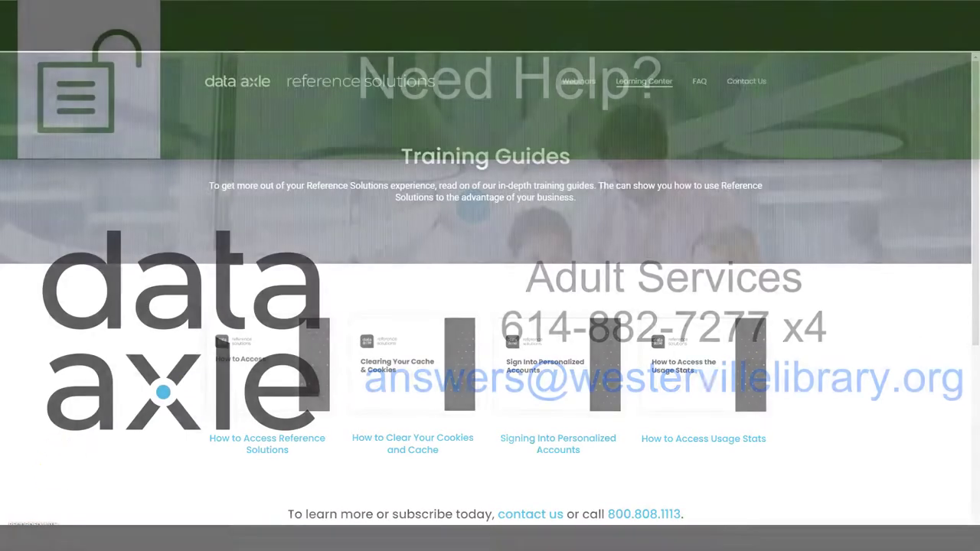